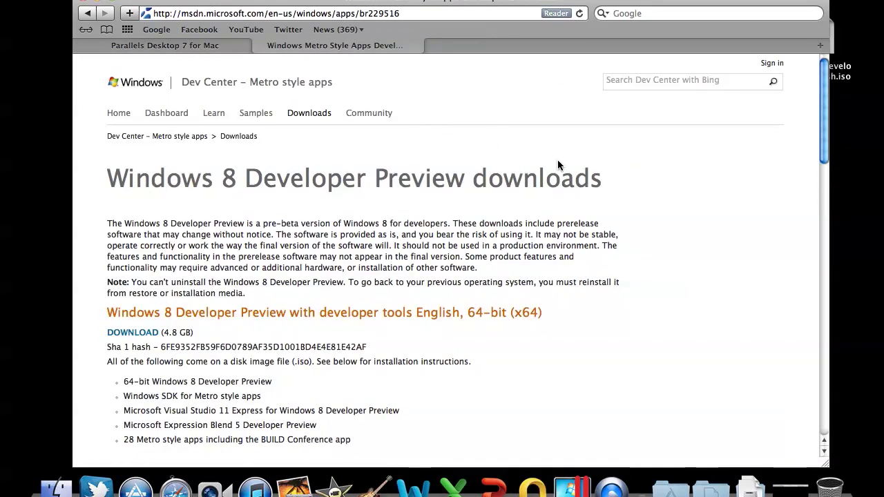
- Review the Windows 8 Developer Preview download options on the Dev Center page and close the browser window
scroll(557, 165, down, 1)
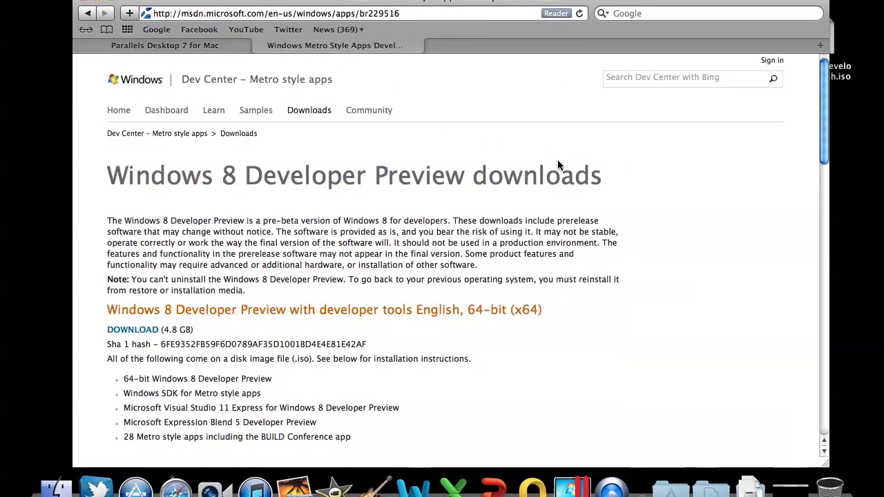
scroll(558, 165, down, 2)
scroll(558, 164, down, 5)
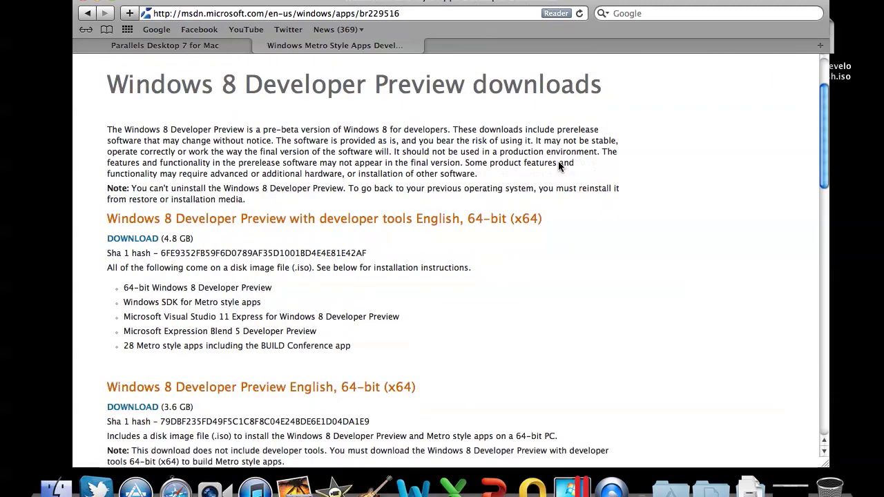
scroll(559, 168, down, 3)
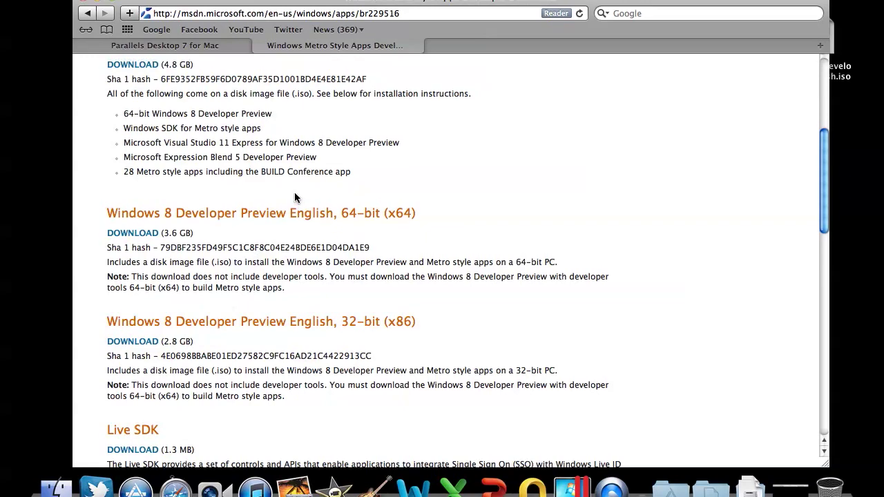
scroll(294, 193, up, 5)
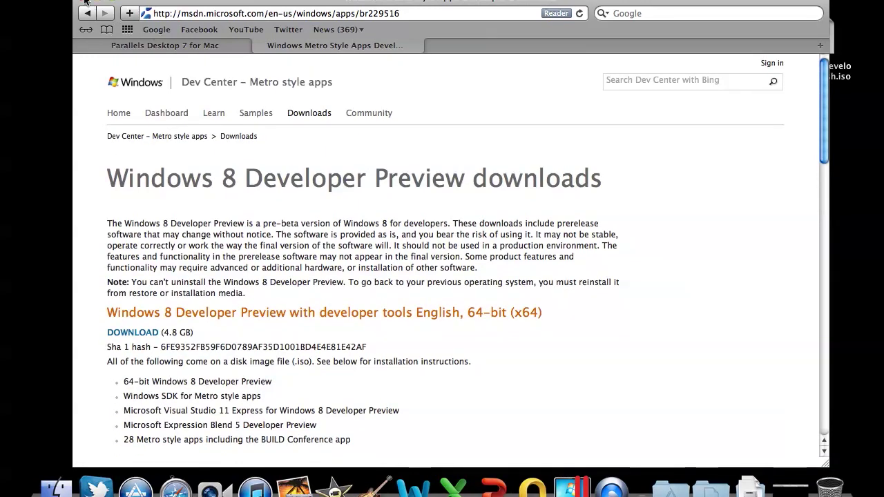
click(85, 2)
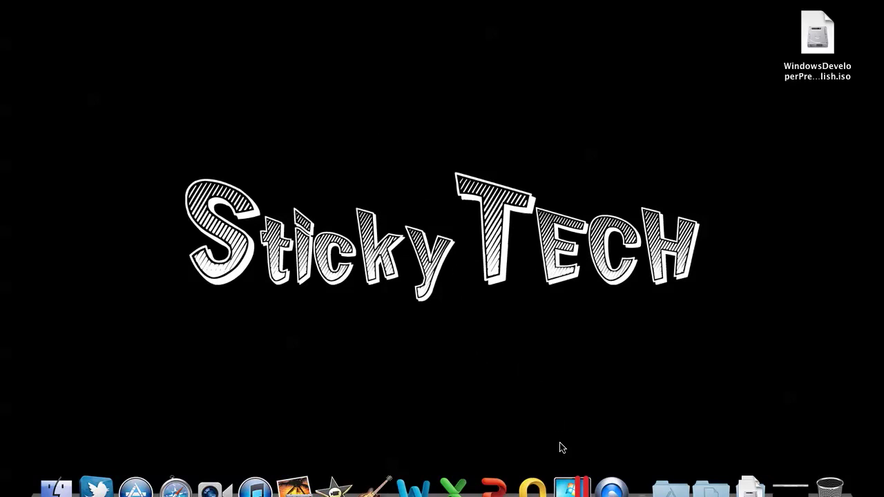
- Start a new virtual machine installation in Parallels Desktop from the WindowsDeveloperPreview-64bit-English.iso image on the Desktop
click(562, 483)
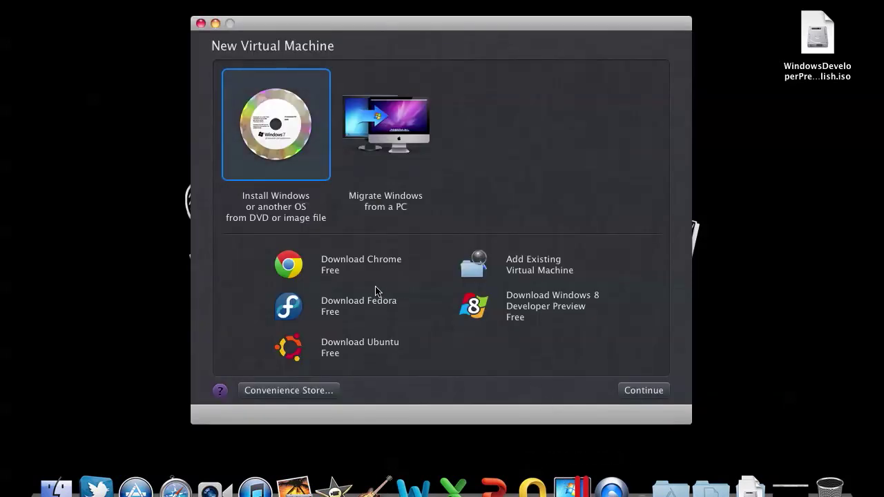
double_click(291, 147)
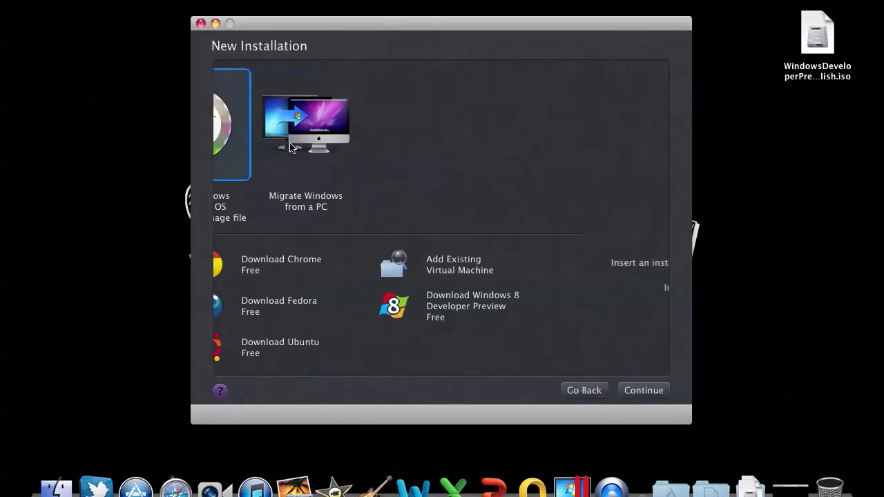
click(448, 288)
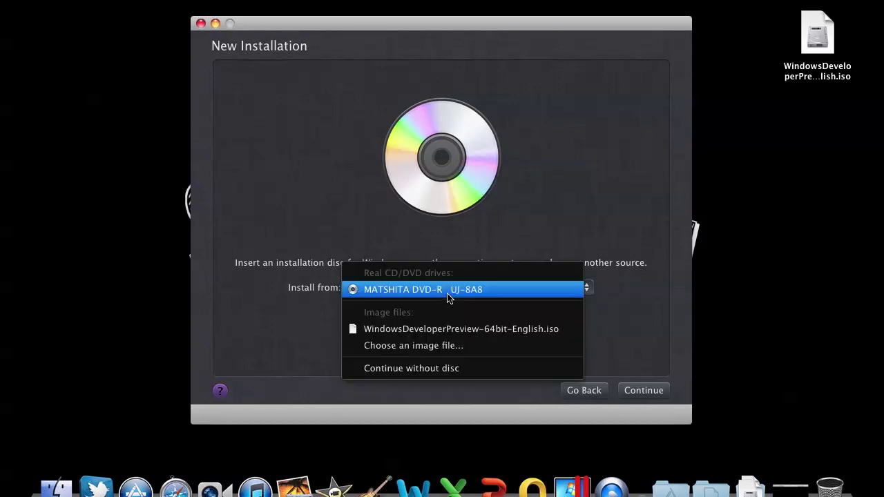
click(444, 346)
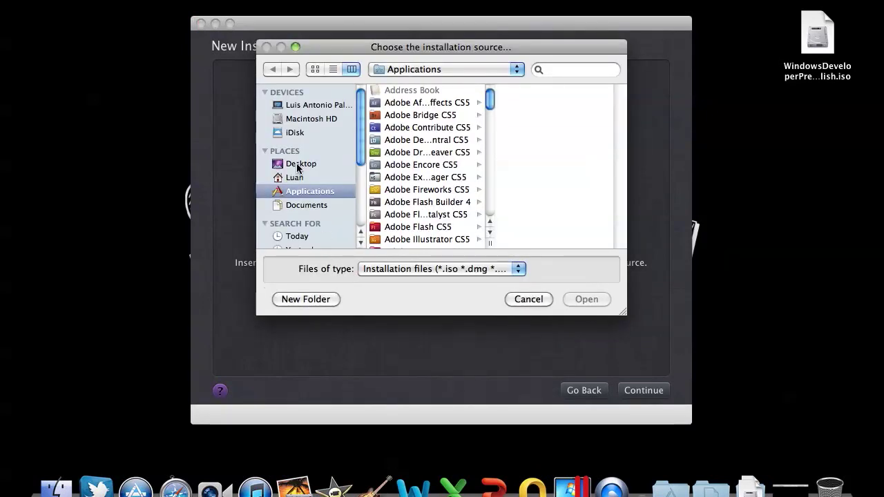
click(298, 167)
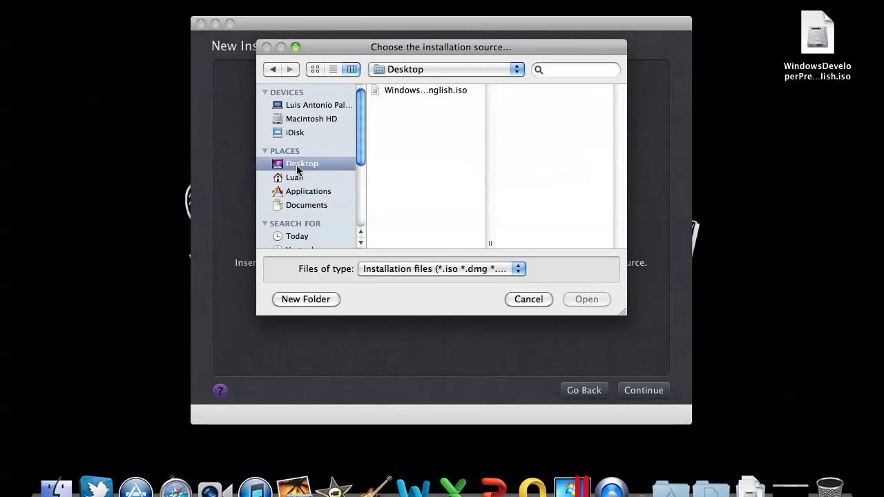
click(410, 92)
click(577, 300)
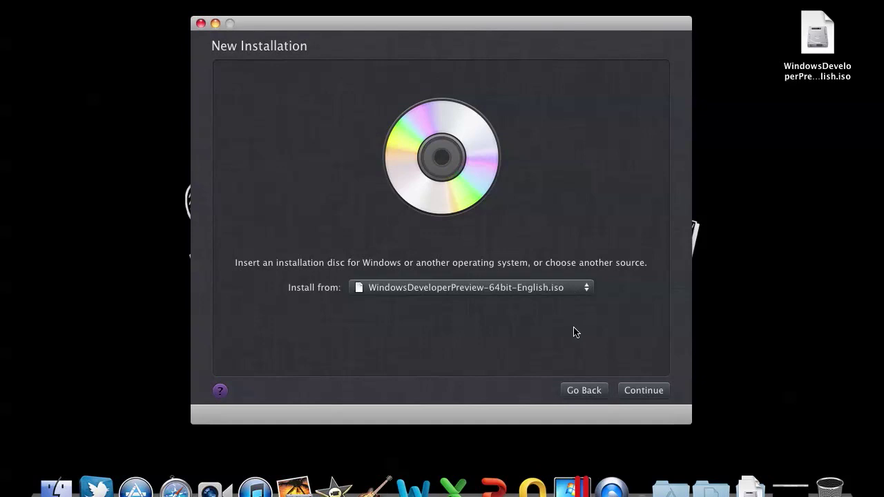
click(632, 390)
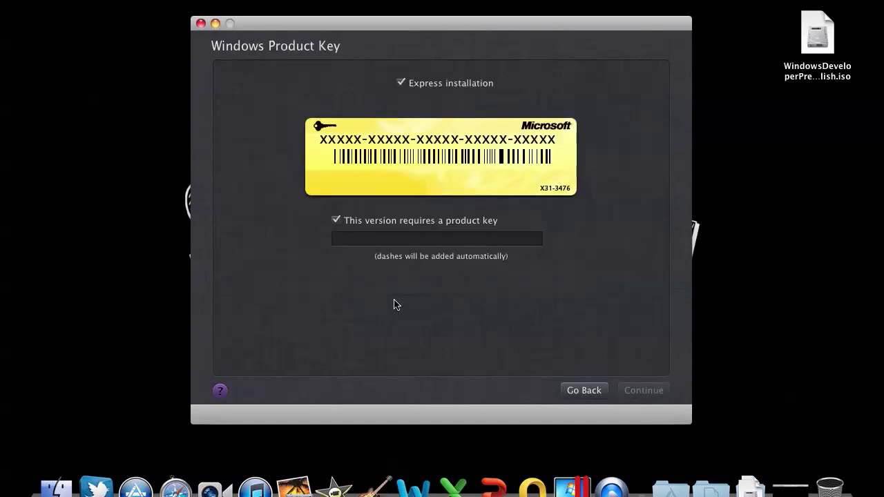
- Disable the product key requirement and Express installation for the new virtual machine and continue
click(401, 84)
click(401, 83)
click(338, 221)
click(399, 83)
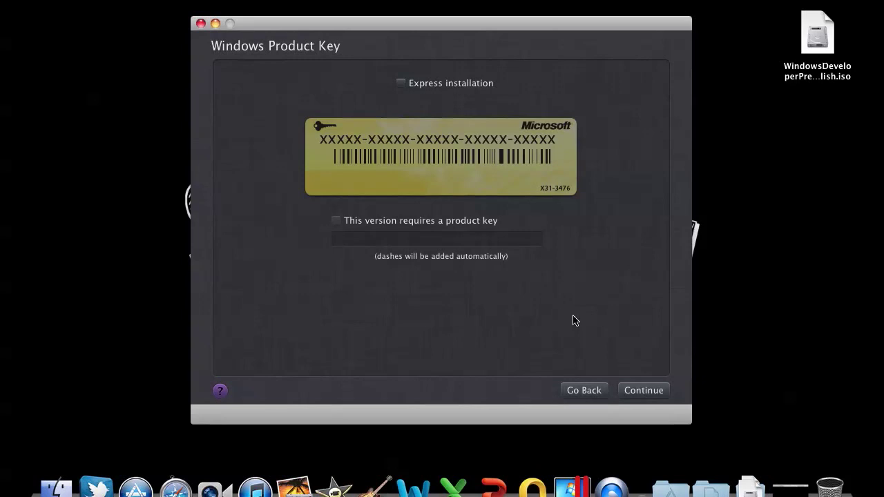
click(642, 390)
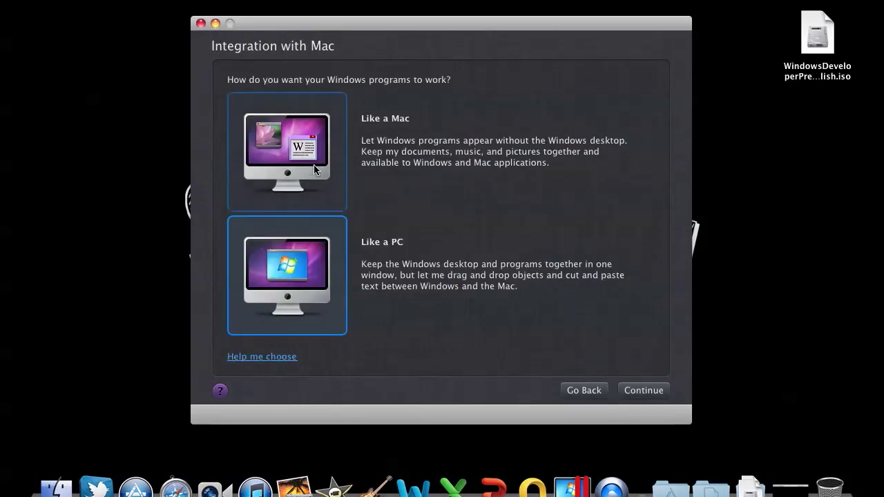
- Keep the Like a PC integration and create the virtual machine as Windows 8 in the default Parallels documents folder
click(629, 392)
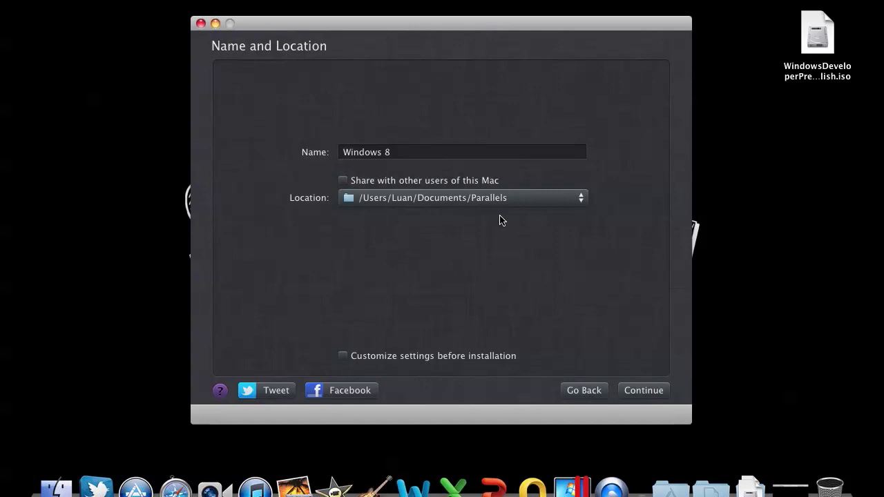
click(634, 390)
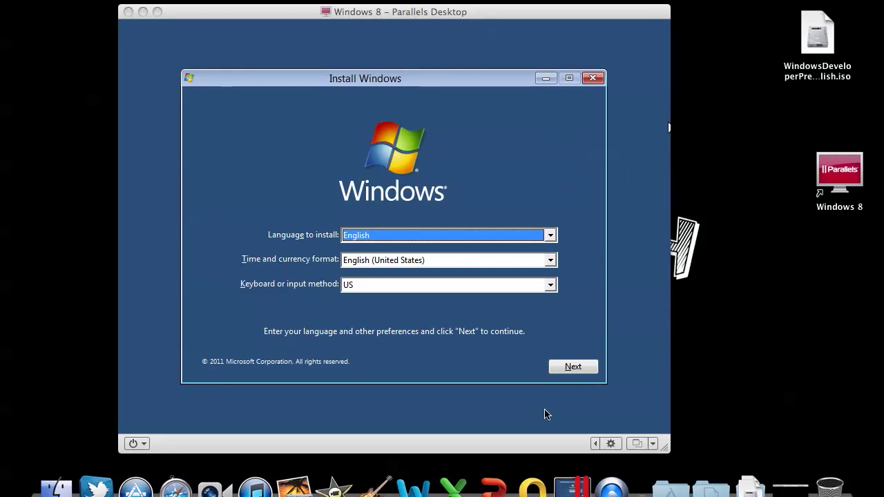
- Start Windows Setup with English and US keyboard settings, accept the license terms and choose the Custom (advanced) installation
click(571, 367)
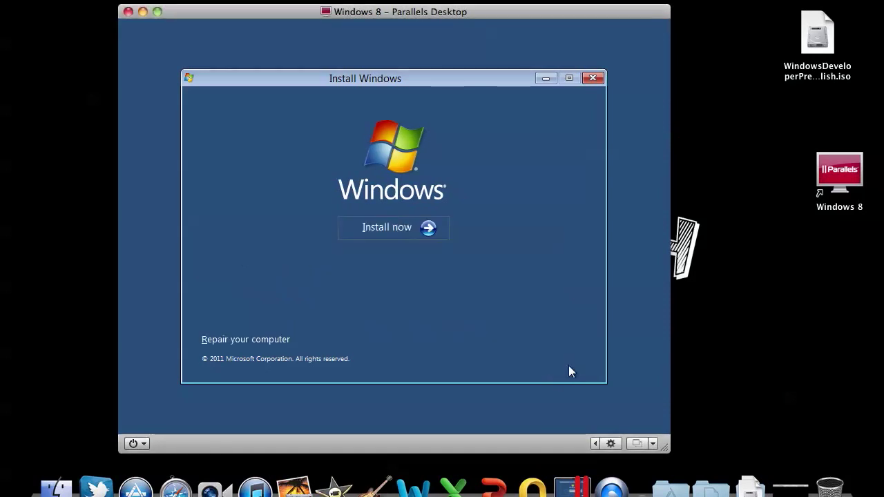
click(415, 225)
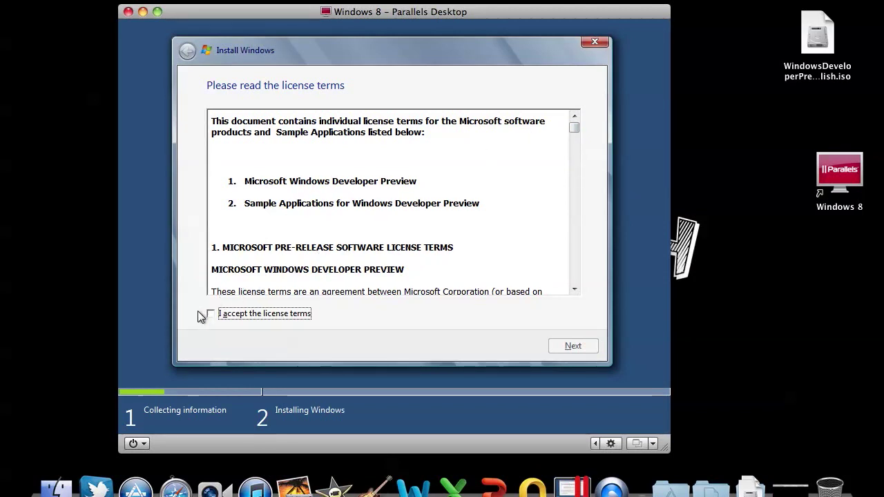
click(210, 315)
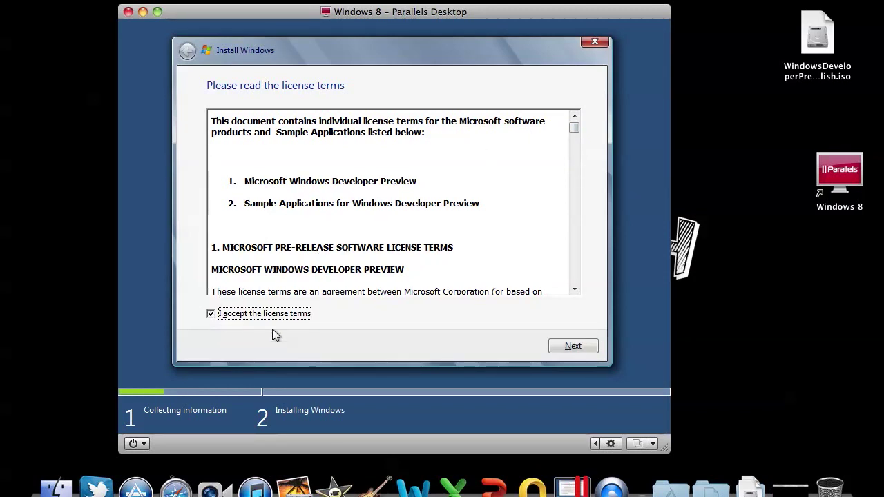
click(553, 349)
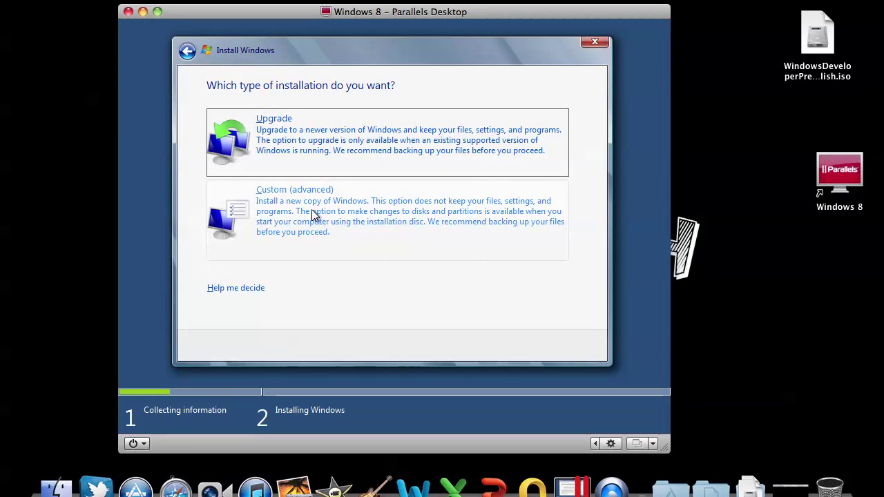
click(313, 215)
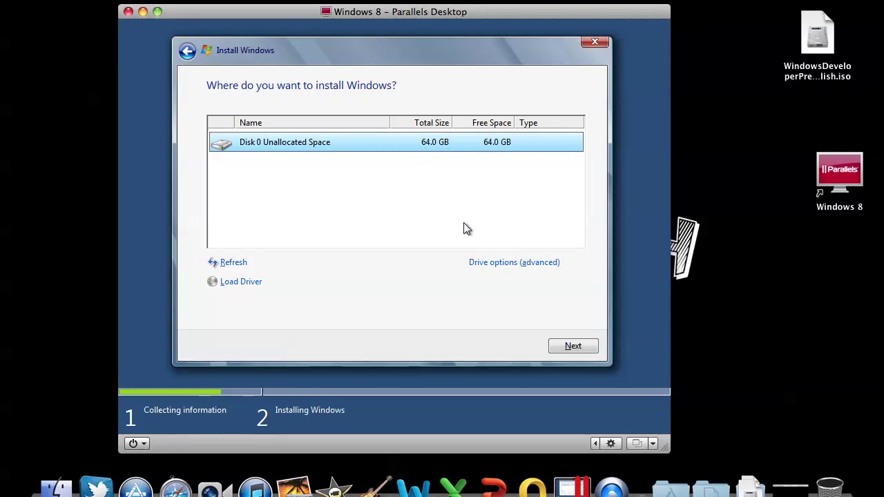
- Create a 20000 MB partition in Disk 0's unallocated space and install Windows on it
click(505, 266)
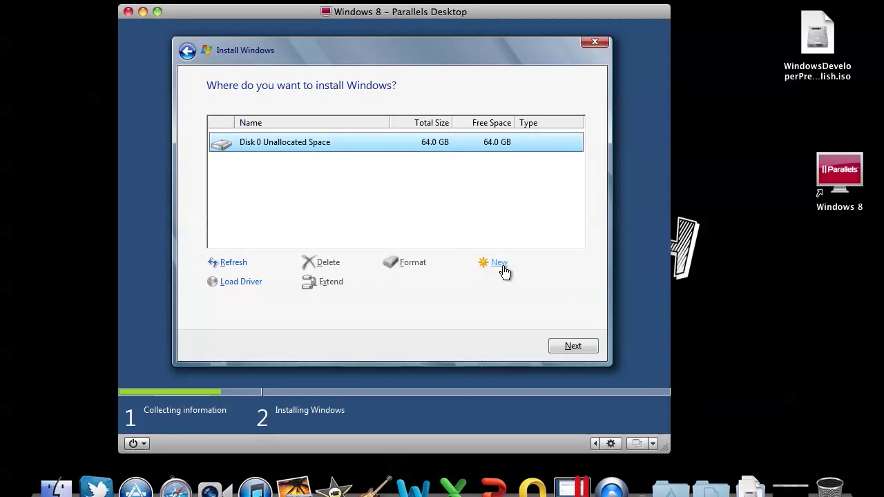
click(496, 264)
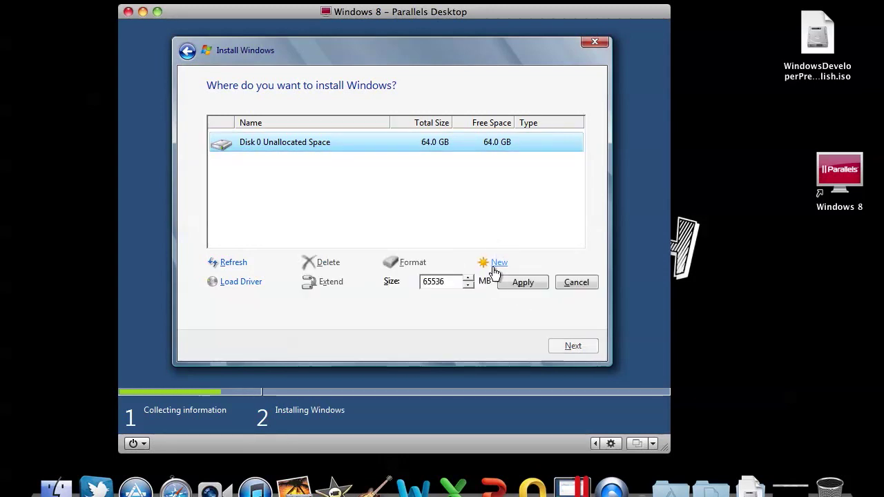
double_click(445, 285)
text(2)
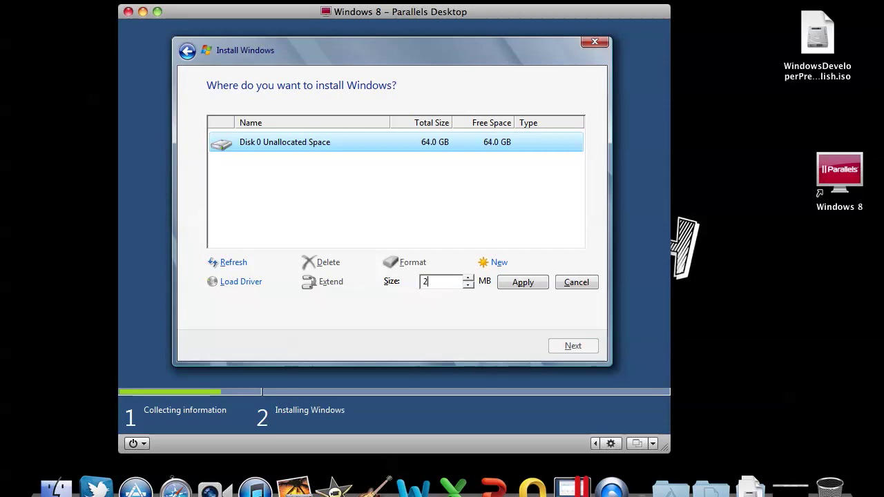
text(0000)
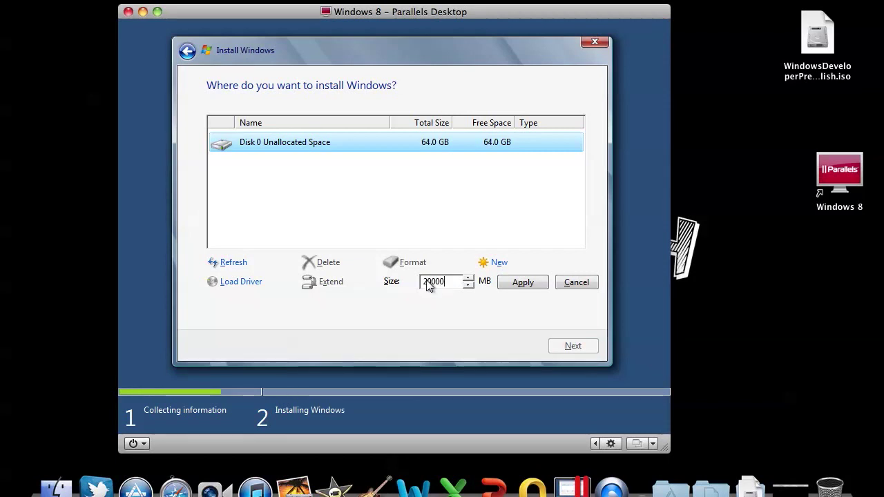
click(523, 284)
click(491, 282)
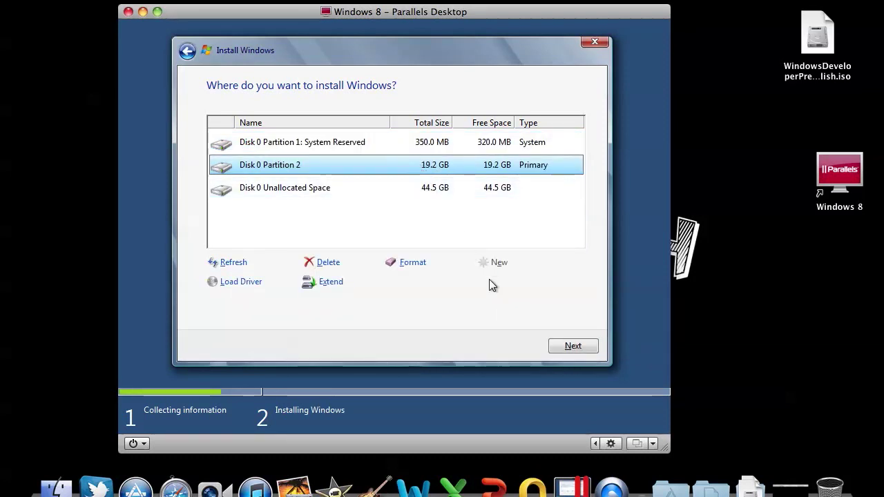
click(571, 347)
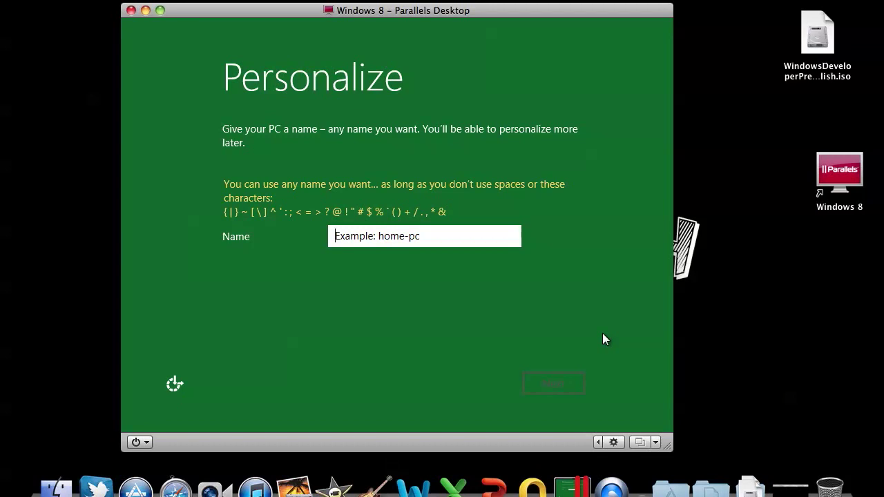
- Name the PC MacbooPro and apply the express settings
text(MacbooPro)
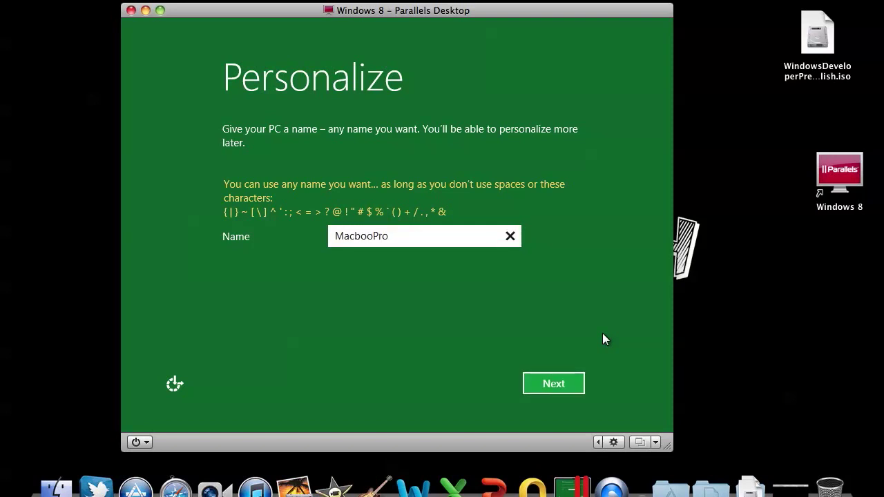
click(572, 386)
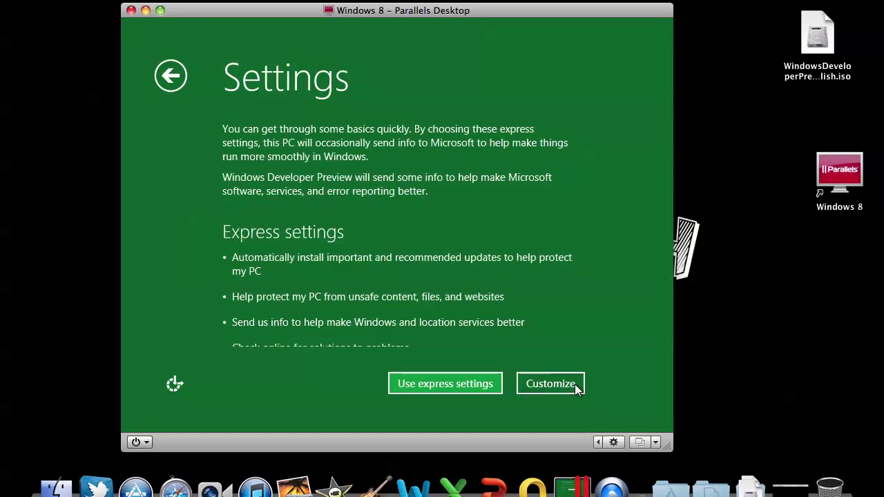
click(473, 383)
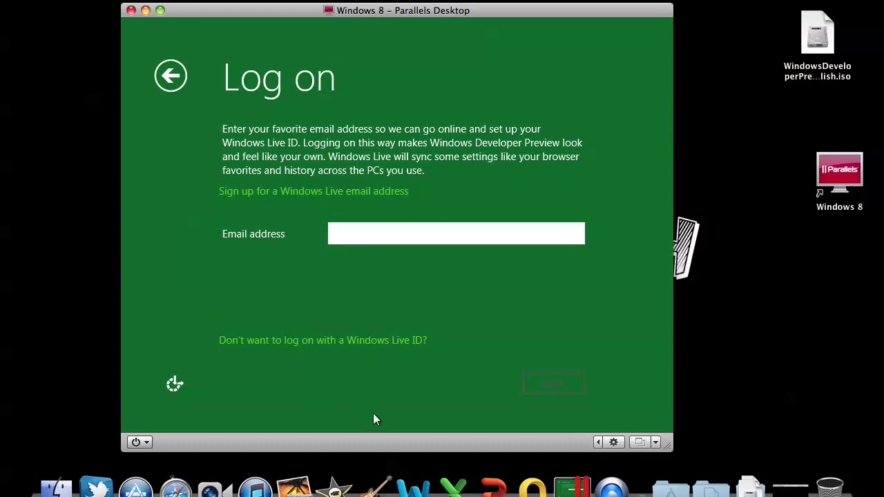
- Choose a local account instead of a Windows Live ID, set the user name to Sticky Tech, and enter and retype the account password
click(407, 341)
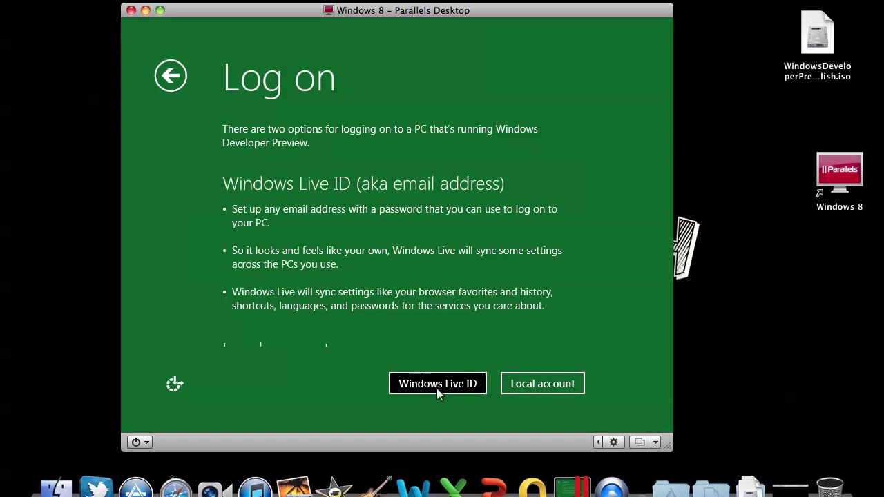
click(563, 384)
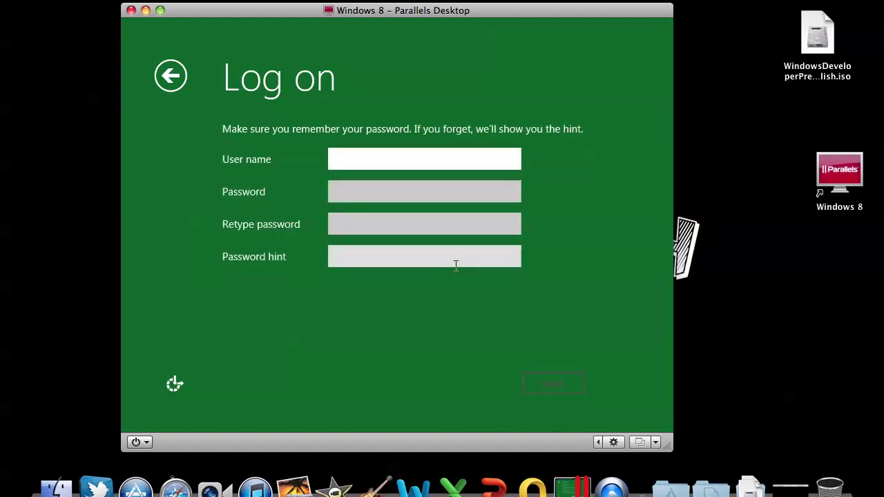
text(Sticky Tech)
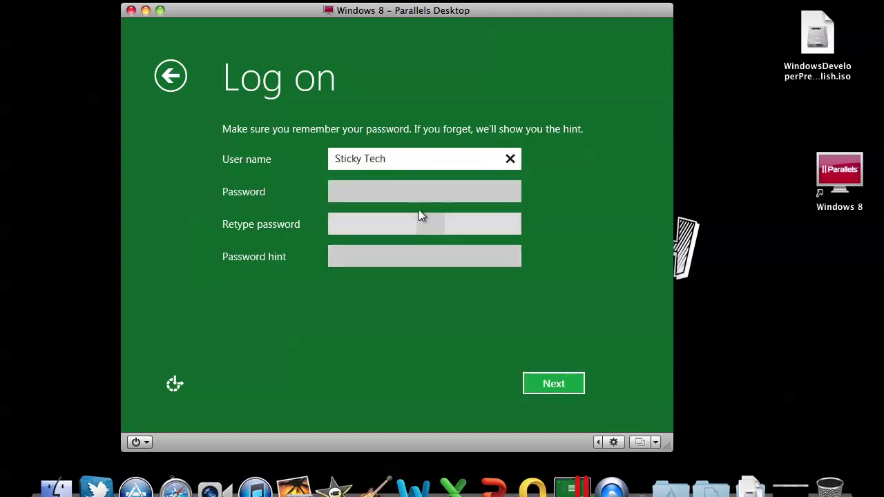
click(413, 188)
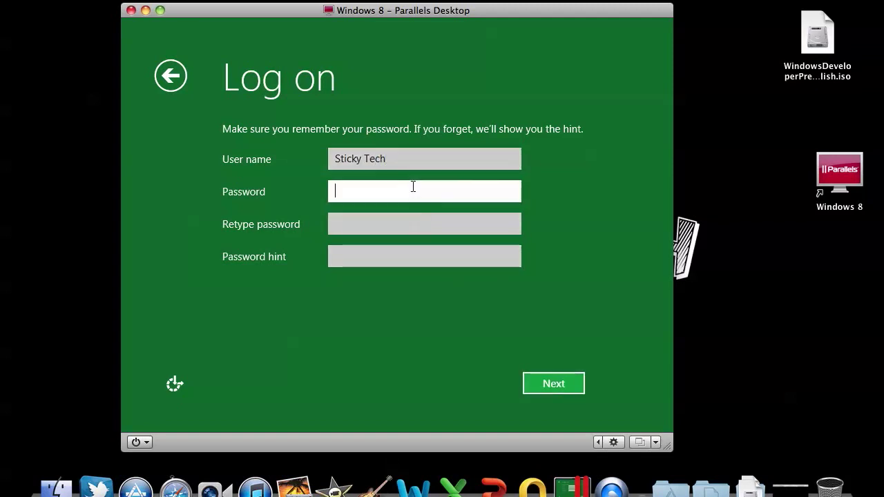
text(•••••••••)
click(400, 224)
text(•••••••••)
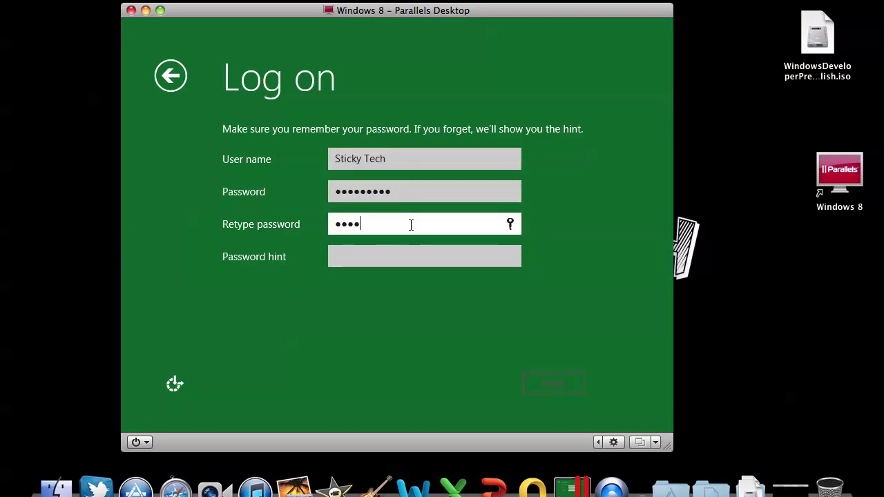
- Set the password hint to "pina colada" and finish creating the local account
click(392, 256)
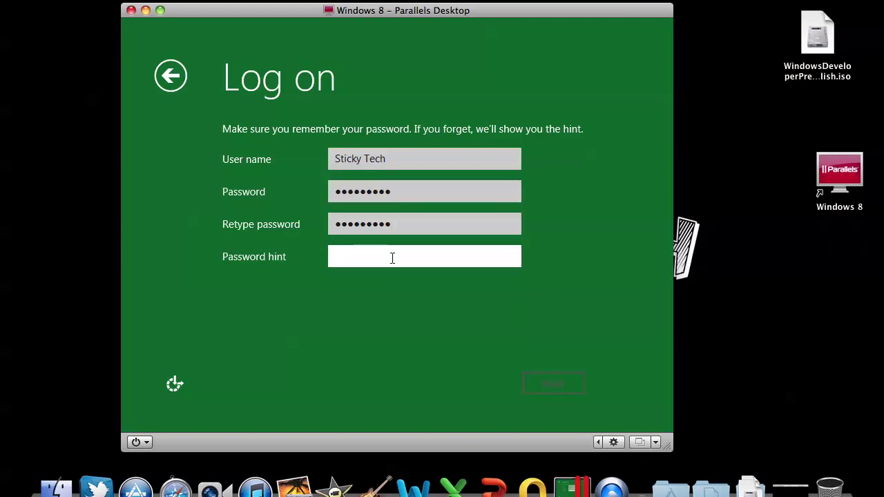
text(pica)
key(BackSpace)
key(BackSpace)
text(na colada)
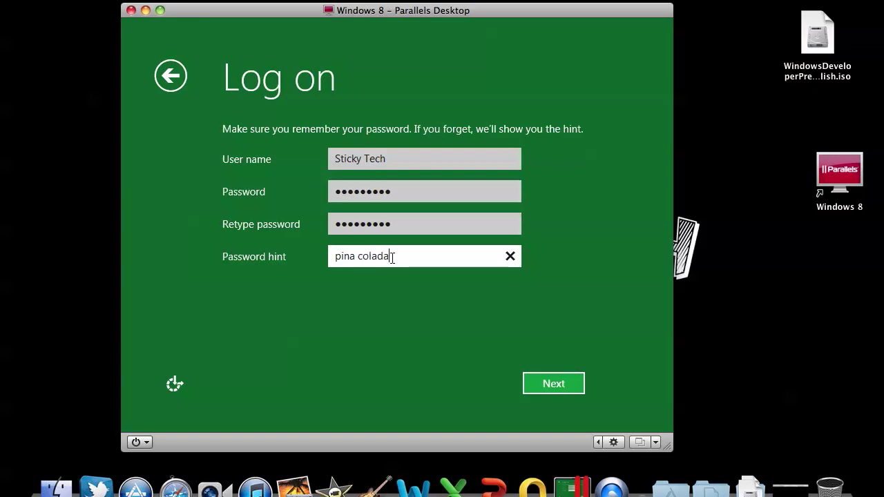
click(575, 379)
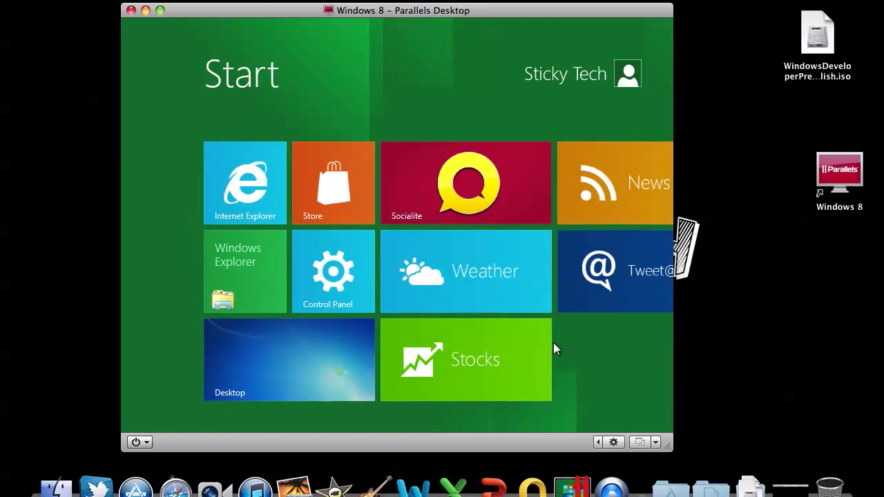
drag(292, 426, 321, 406)
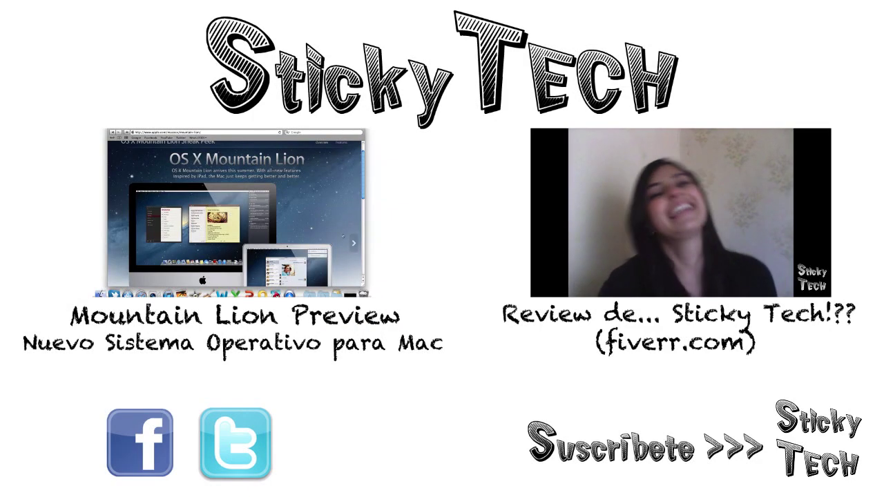